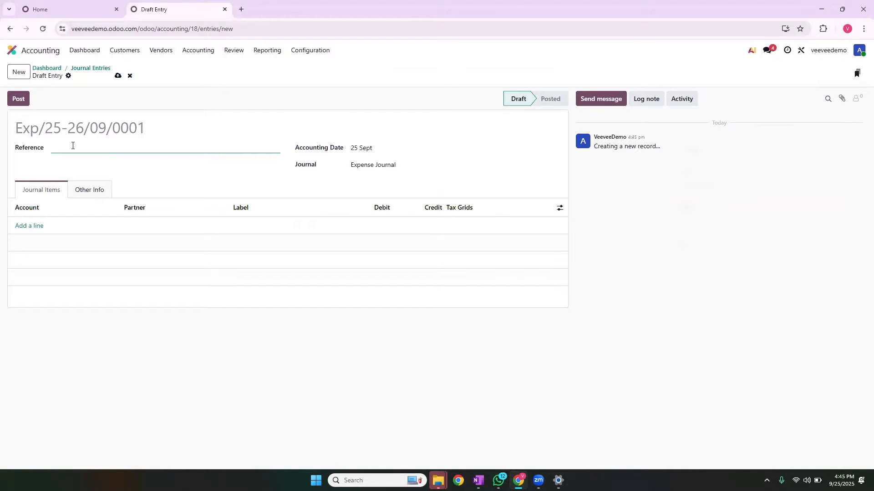
Fill in the draft entry's header with reference Test123 and accounting date 25 September 2025, keeping Expense Journal as the journal
{"action": "type", "text": "Test123"}
{"action": "left_click", "coordinate": [380, 149]}
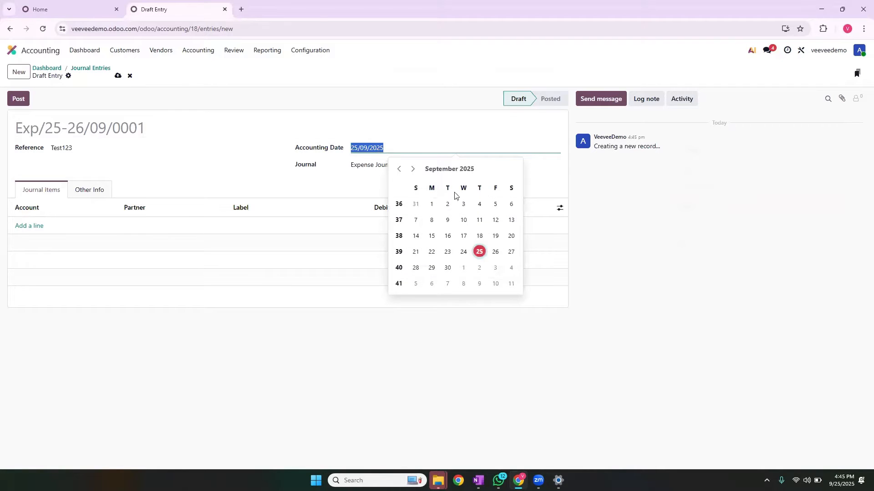
{"action": "left_click", "coordinate": [479, 251]}
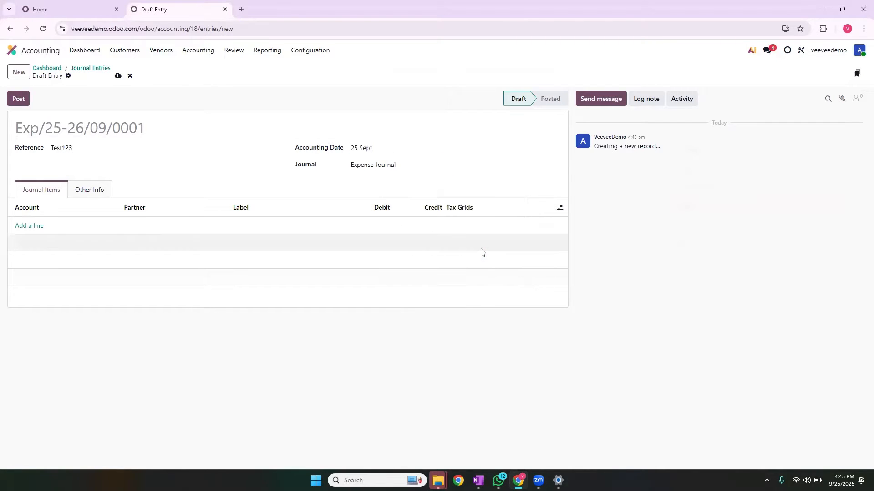
{"action": "left_click", "coordinate": [413, 165]}
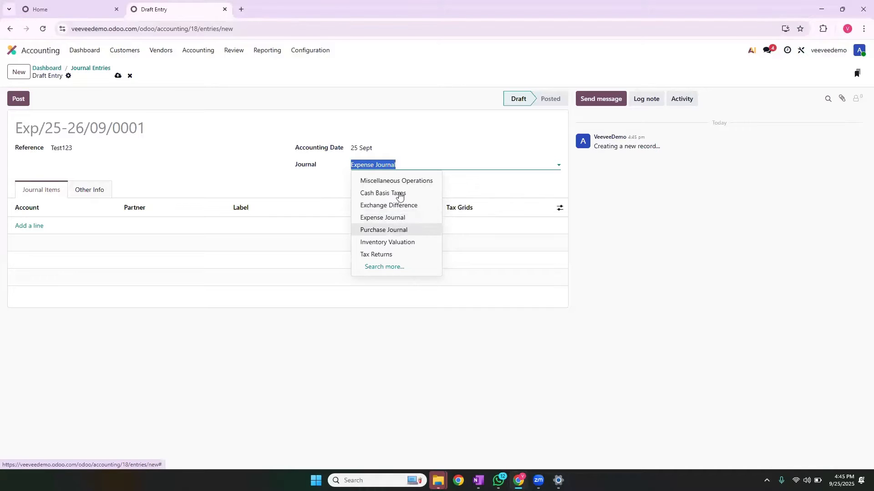
{"action": "left_click", "coordinate": [429, 164]}
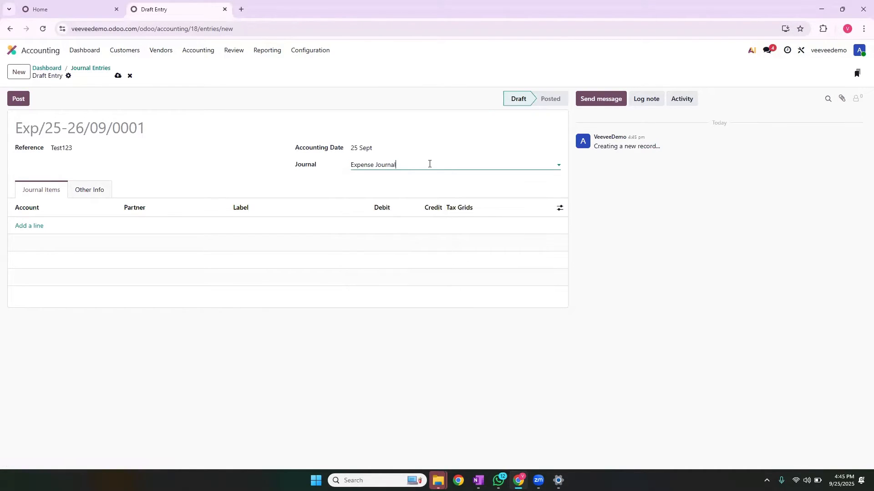
Try to find a food account for a new journal item line
{"action": "left_click", "coordinate": [31, 226]}
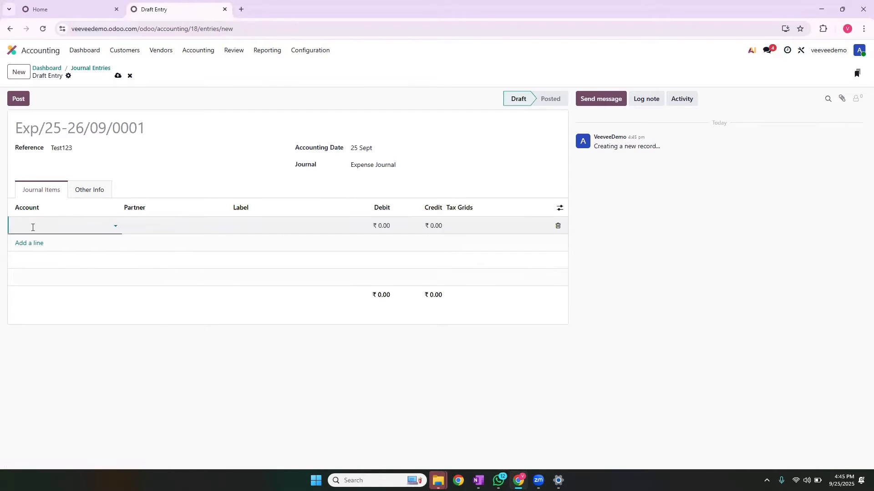
{"action": "left_click", "coordinate": [32, 227]}
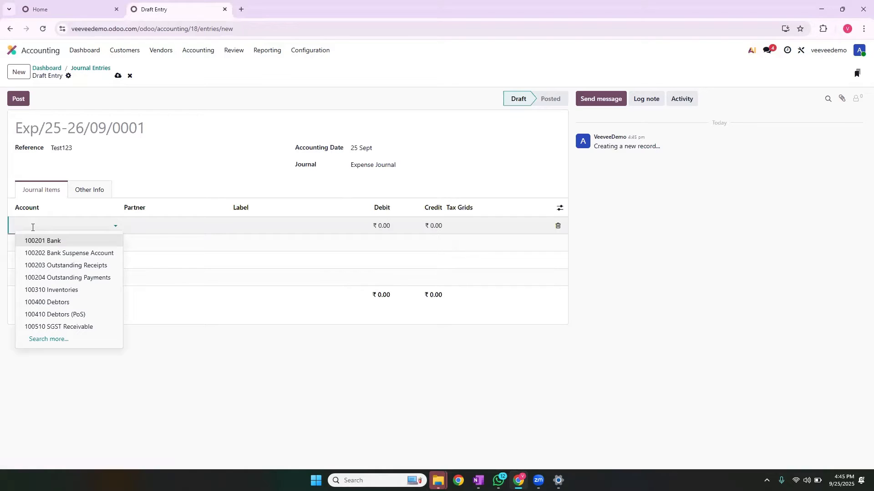
{"action": "type", "text": "good"}
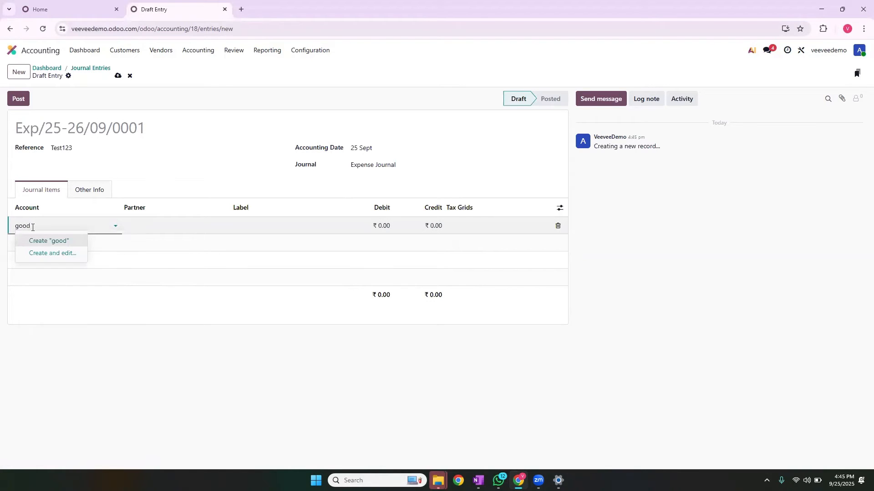
{"action": "key", "text": "BackSpace"}
{"action": "key", "text": "BackSpace"}
{"action": "key", "text": "BackSpace"}
{"action": "key", "text": "BackSpace"}
{"action": "type", "text": "fo"}
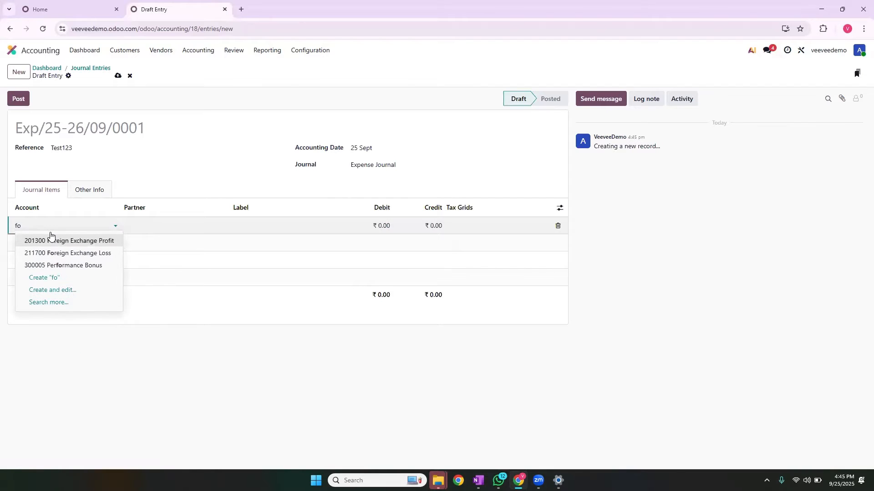
{"action": "type", "text": "o"}
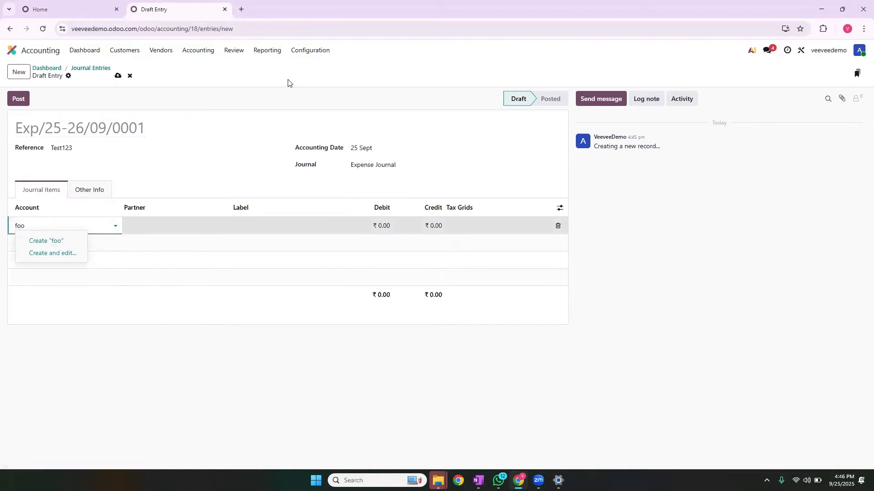
Open the Chart of Accounts, group it by Account Type and expand the Expenses group
{"action": "left_click", "coordinate": [310, 50]}
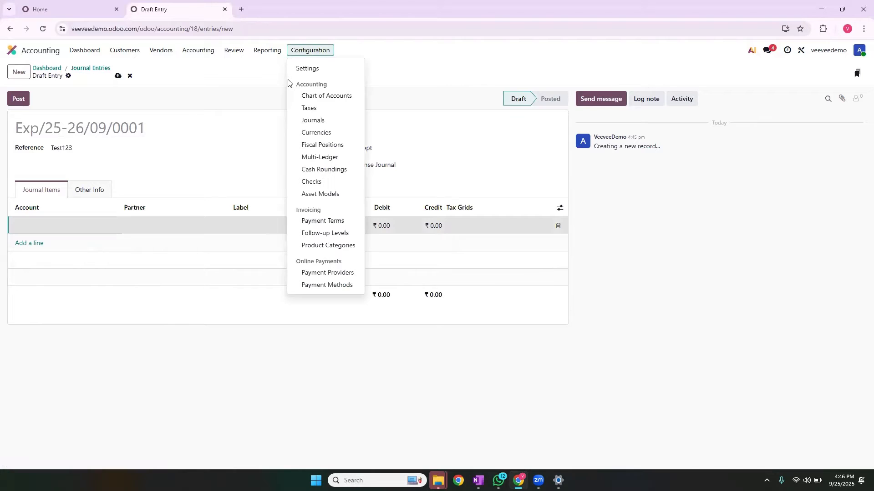
{"action": "left_click", "coordinate": [322, 98]}
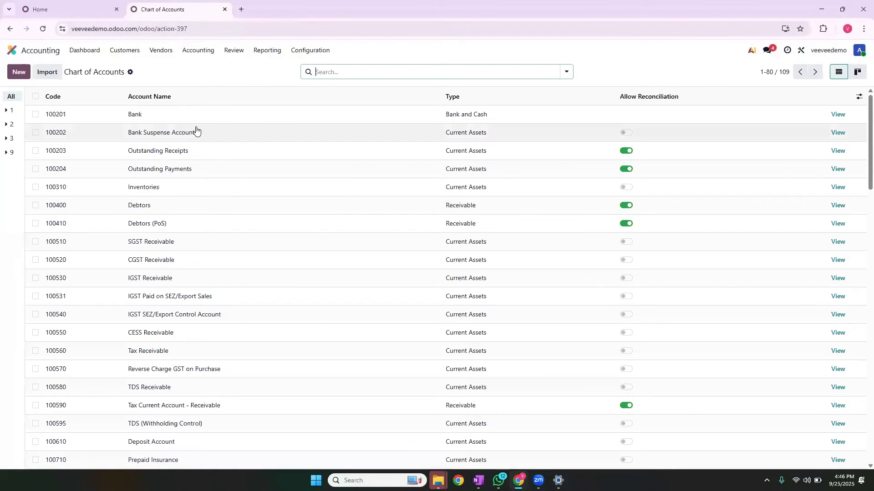
{"action": "left_click", "coordinate": [316, 72]}
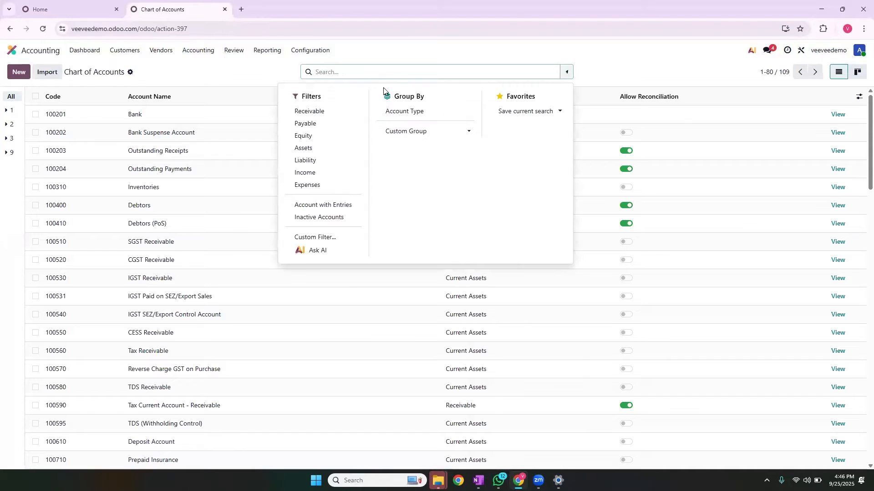
{"action": "left_click", "coordinate": [414, 113]}
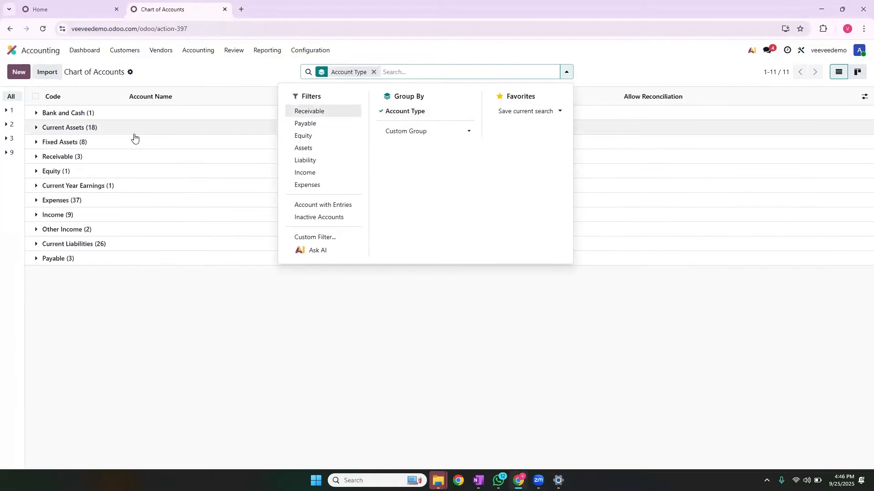
{"action": "left_click", "coordinate": [33, 205]}
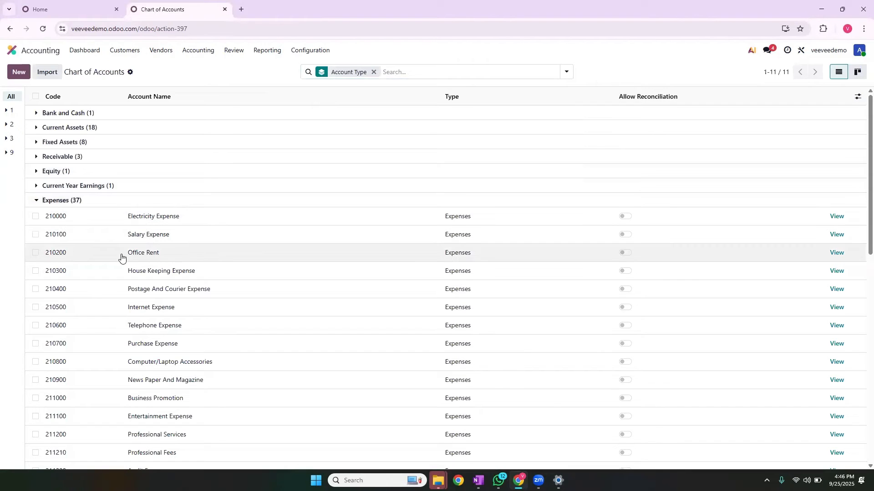
Add an account to the Expenses group with code 210002 and the name Food Expenses
{"action": "scroll", "coordinate": [121, 312], "scroll_direction": "down", "scroll_amount": 6}
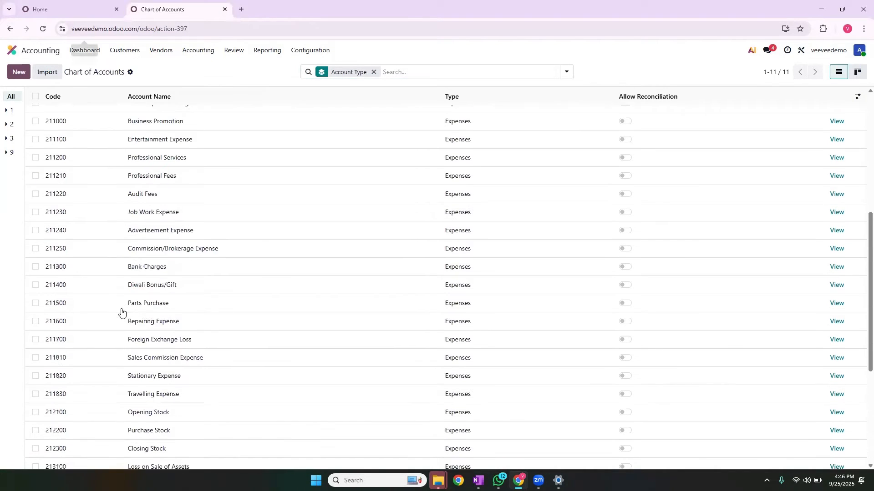
{"action": "scroll", "coordinate": [121, 312], "scroll_direction": "up", "scroll_amount": 3}
{"action": "scroll", "coordinate": [121, 312], "scroll_direction": "up", "scroll_amount": 4}
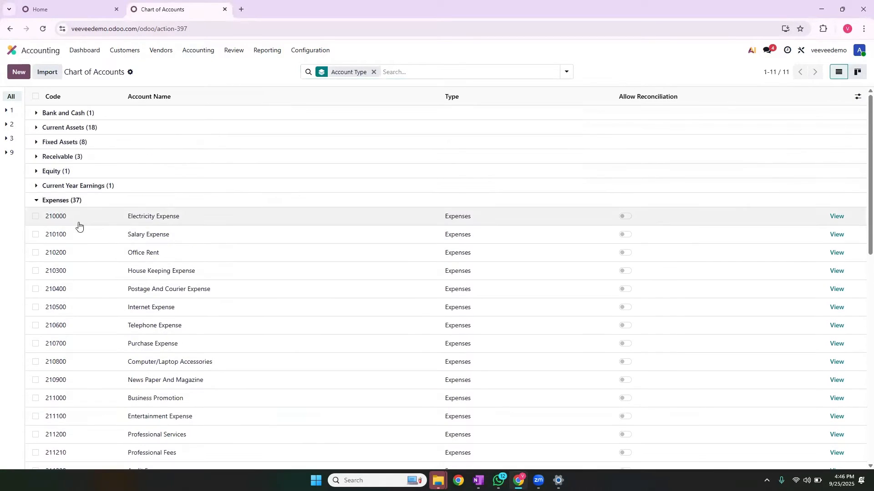
{"action": "scroll", "coordinate": [67, 227], "scroll_direction": "down", "scroll_amount": 11}
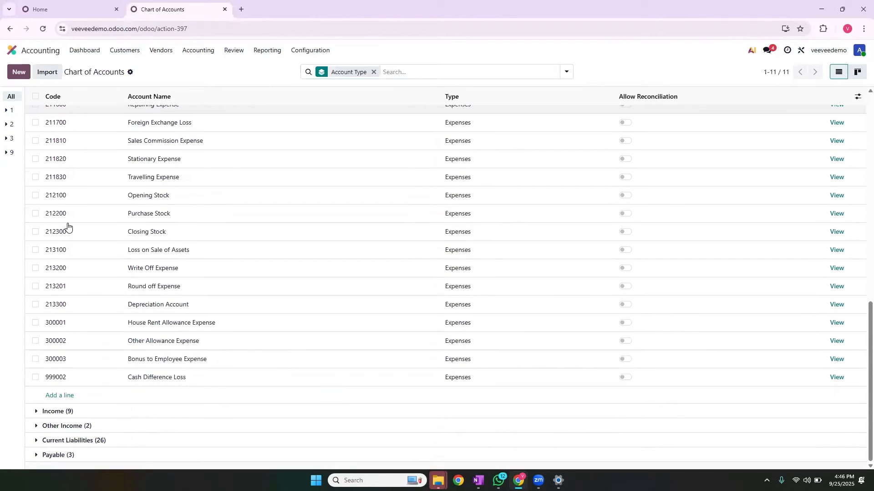
{"action": "left_click", "coordinate": [63, 395]}
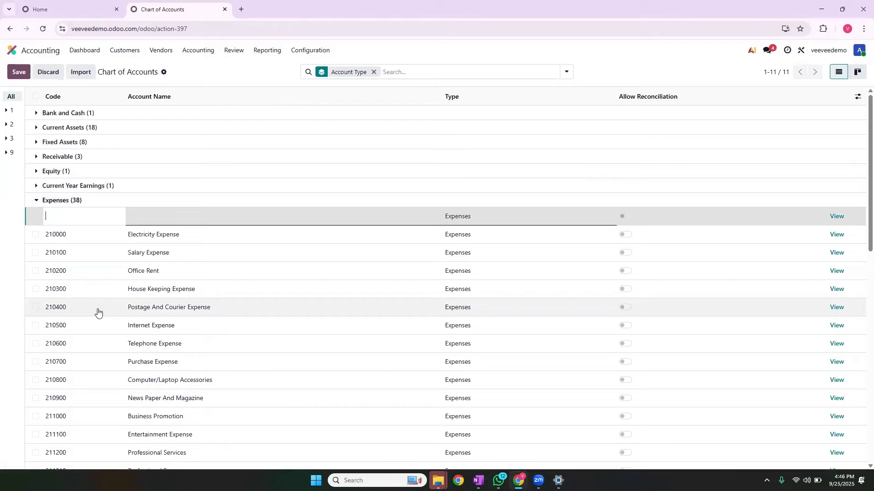
{"action": "type", "text": "210"}
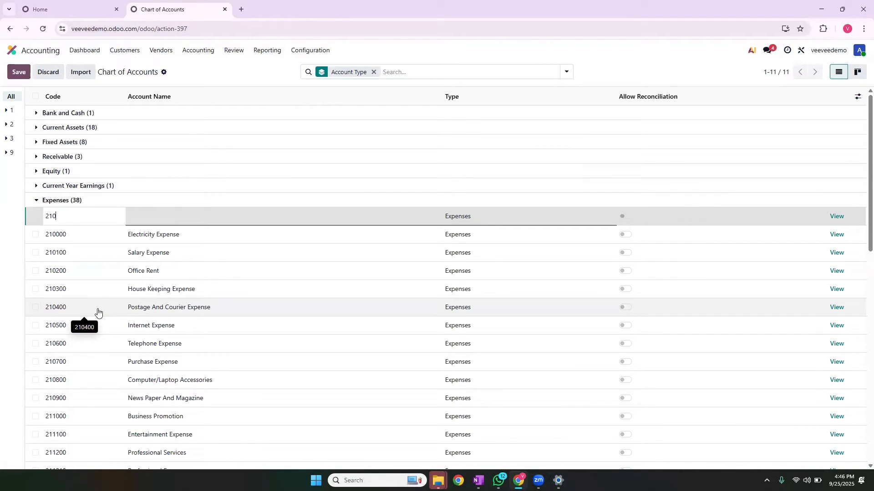
{"action": "type", "text": "002F"}
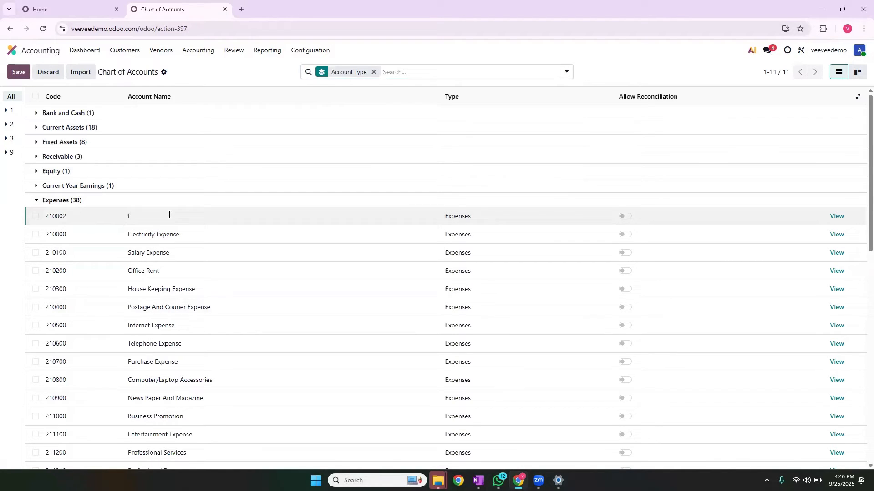
{"action": "type", "text": "ood Exo"}
{"action": "type", "text": "enses"}
{"action": "left_click", "coordinate": [3, 257]}
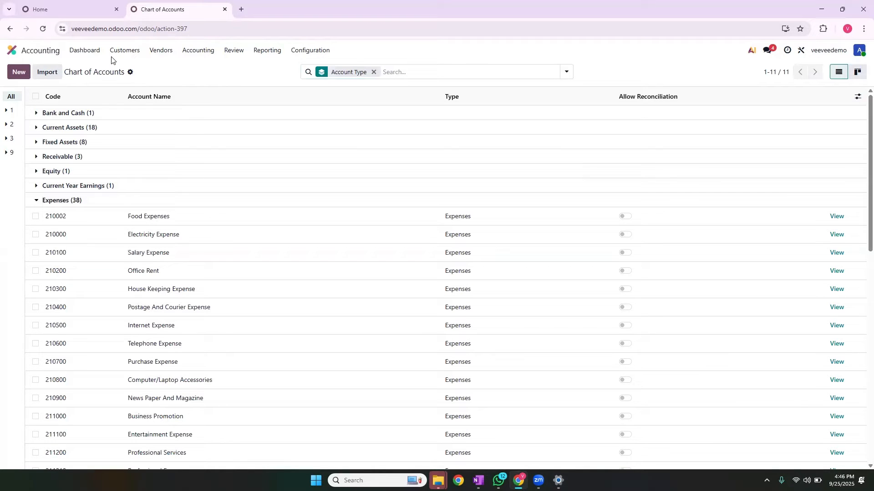
Reopen the Test123 draft entry from the Expense Journal's entries, removing the Posted filter
{"action": "left_click", "coordinate": [85, 50]}
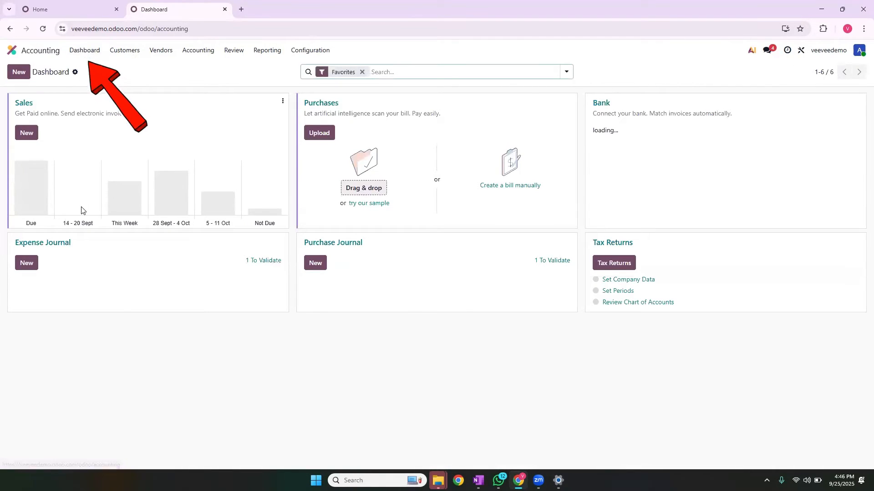
{"action": "left_click", "coordinate": [81, 210]}
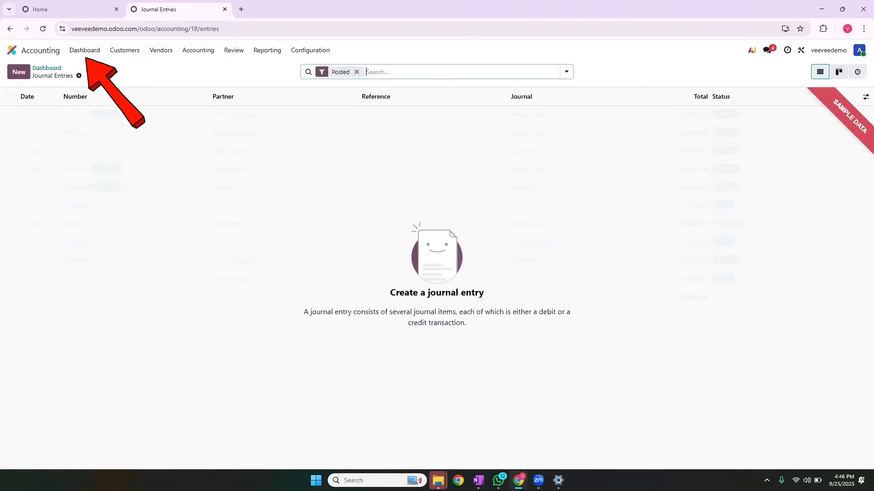
{"action": "left_click", "coordinate": [357, 72]}
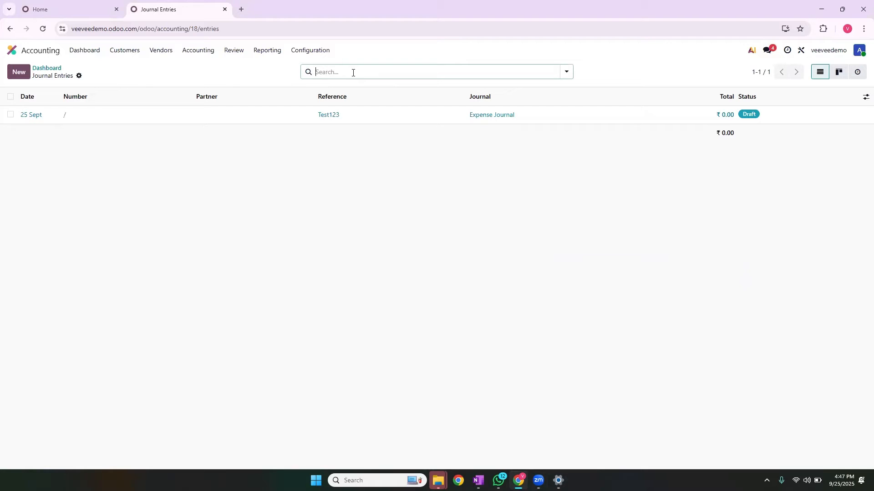
{"action": "left_click", "coordinate": [269, 116]}
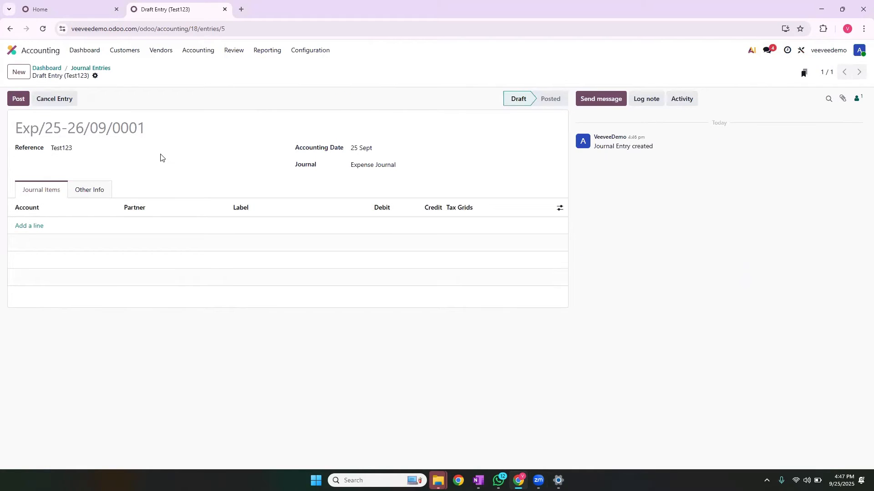
Add a journal item for account 210002 Food Expenses with a debit of 1000
{"action": "left_click", "coordinate": [35, 226]}
{"action": "type", "text": "food"}
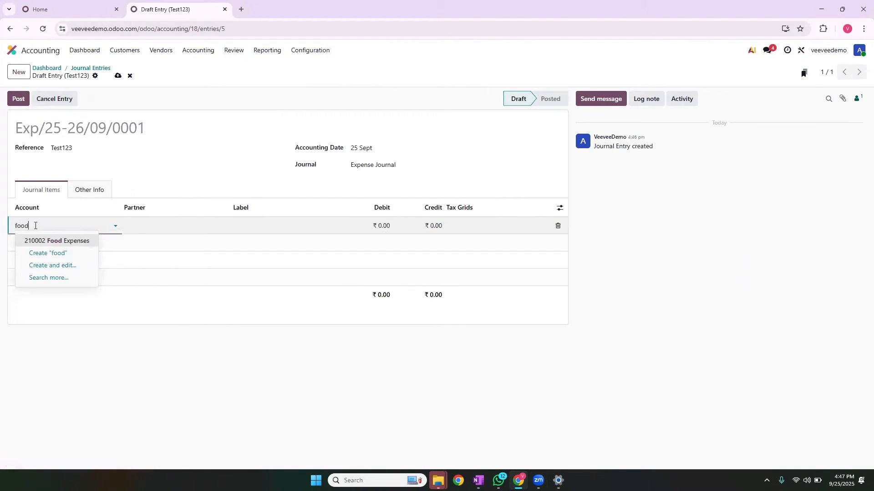
{"action": "left_click", "coordinate": [50, 240]}
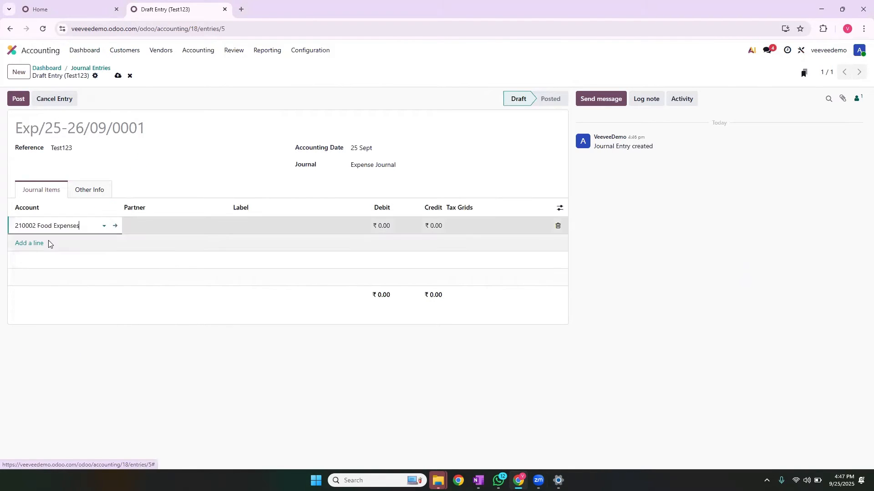
{"action": "left_click", "coordinate": [384, 226]}
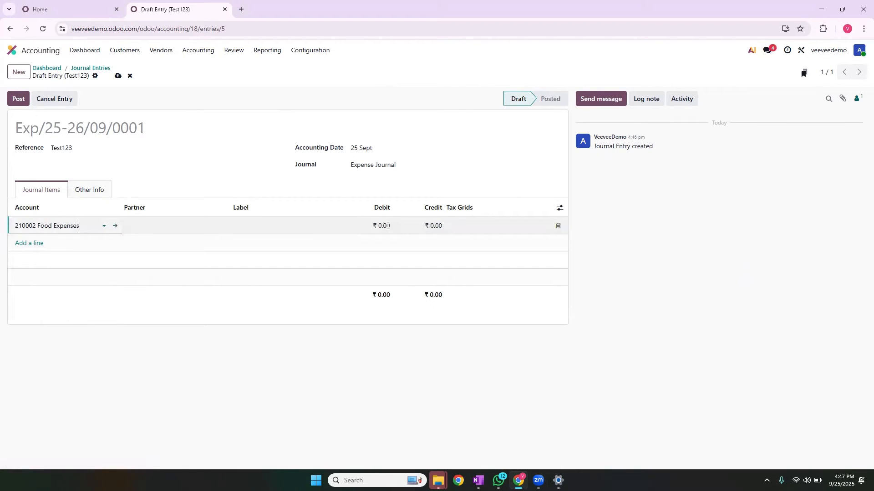
{"action": "key", "text": "BackSpace"}
{"action": "type", "text": "1000"}
Add a second journal item for account 100201 Bank with a credit of 1000
{"action": "left_click", "coordinate": [34, 243]}
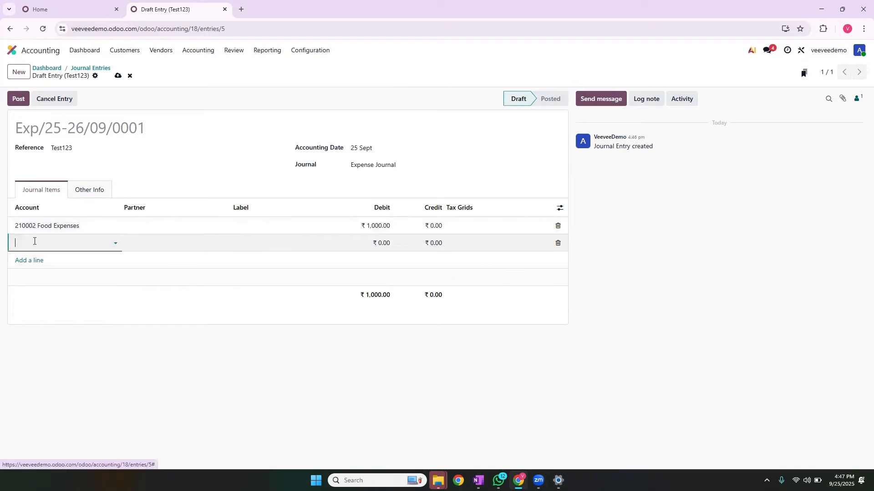
{"action": "left_click", "coordinate": [41, 242]}
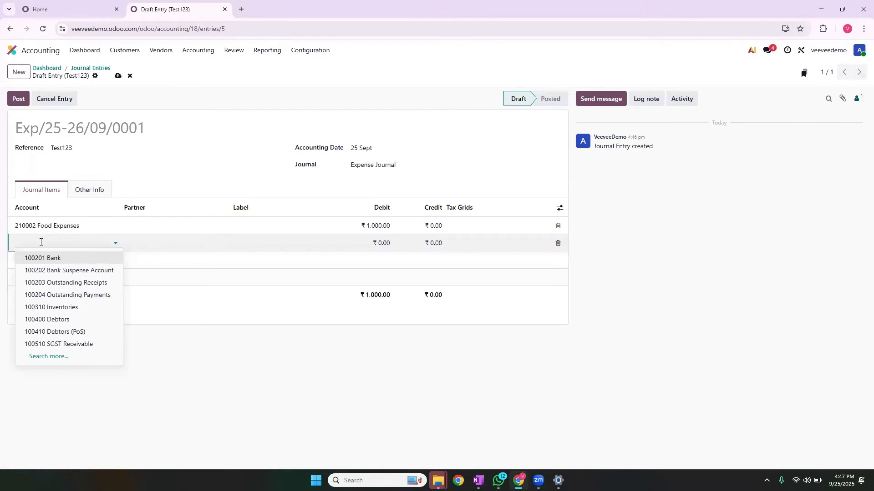
{"action": "type", "text": "Bank"}
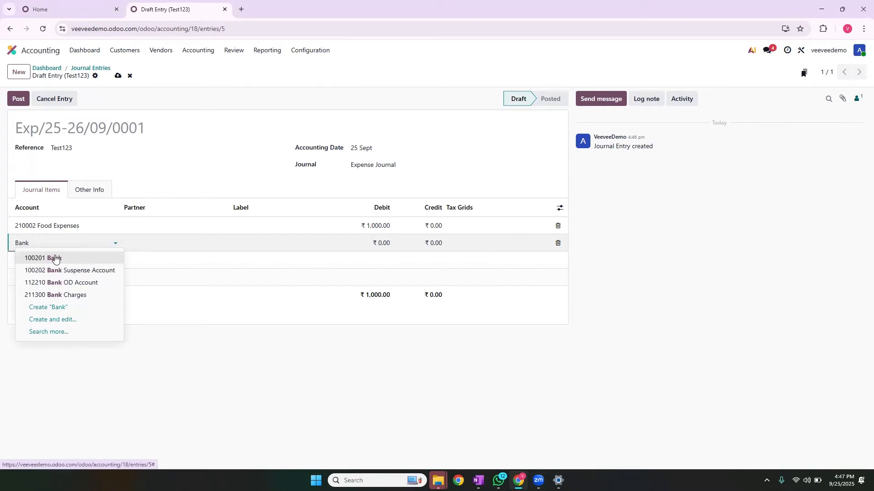
{"action": "left_click", "coordinate": [54, 257]}
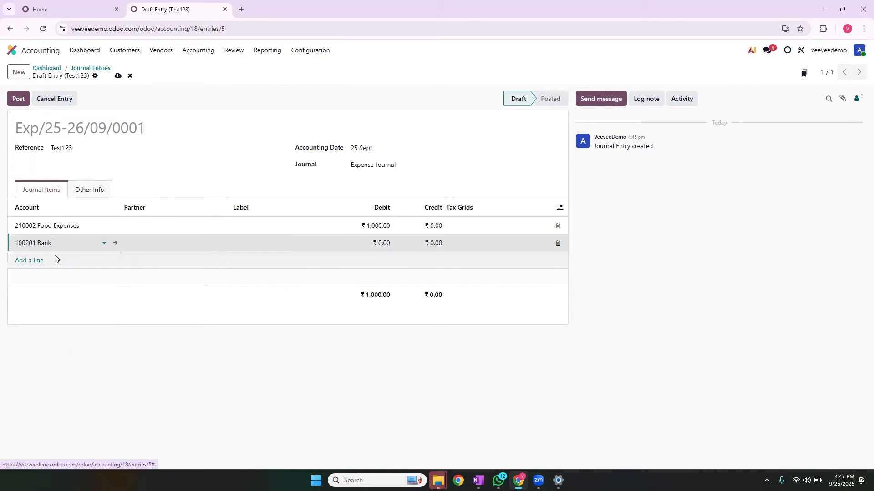
{"action": "left_click", "coordinate": [440, 246]}
{"action": "type", "text": "1000"}
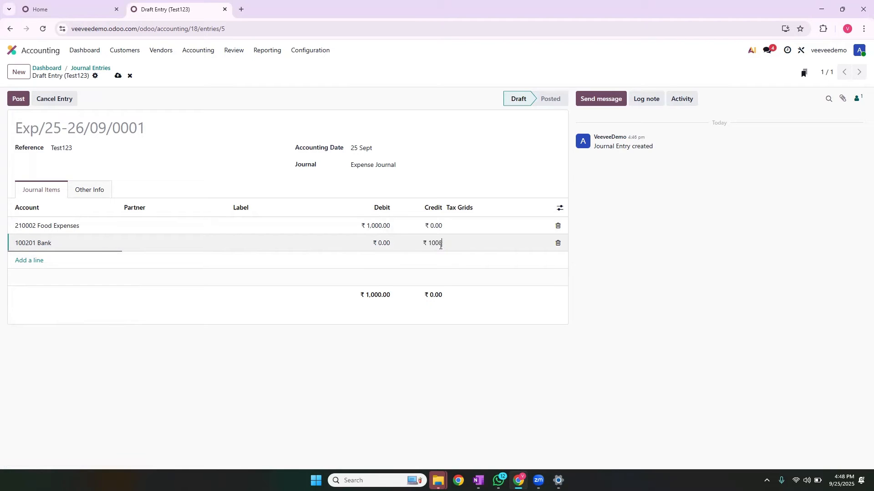
{"action": "left_click", "coordinate": [286, 326]}
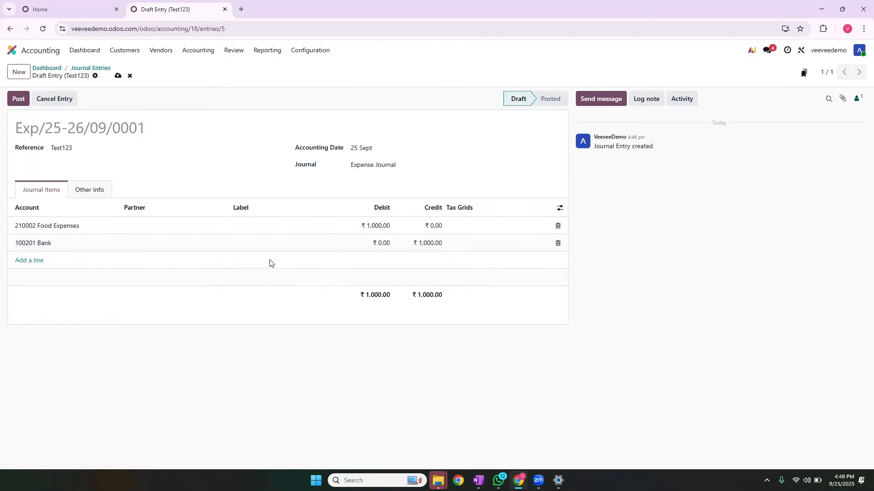
Label the Food Expenses line with the person's name followed by "food Expense", and post the journal entry
{"action": "left_click", "coordinate": [248, 226]}
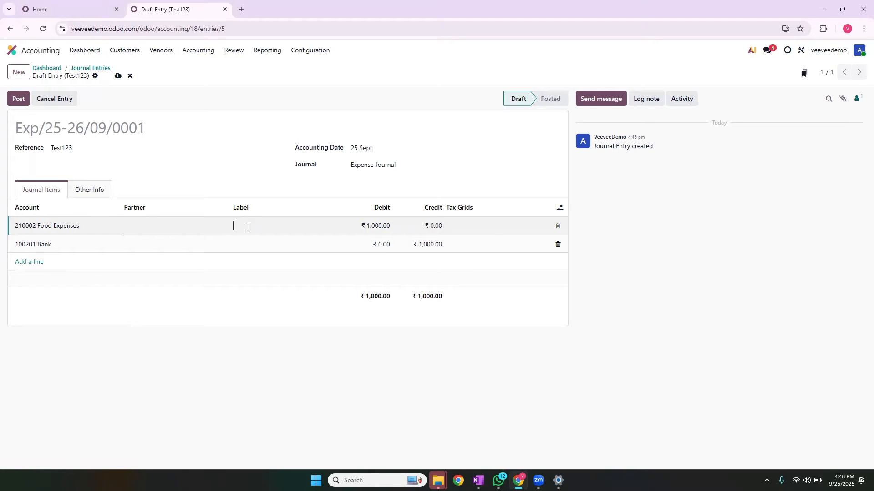
{"action": "type", "text": "Arjun"}
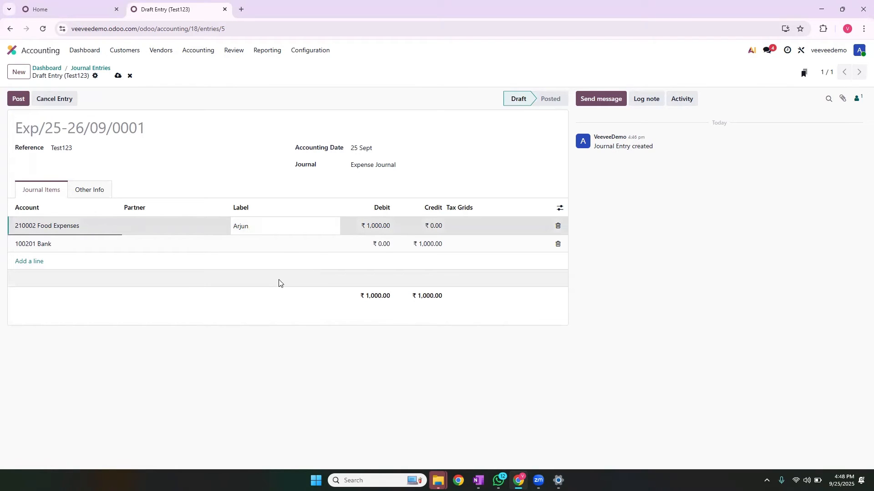
{"action": "type", "text": " food Expense"}
{"action": "left_click", "coordinate": [227, 324]}
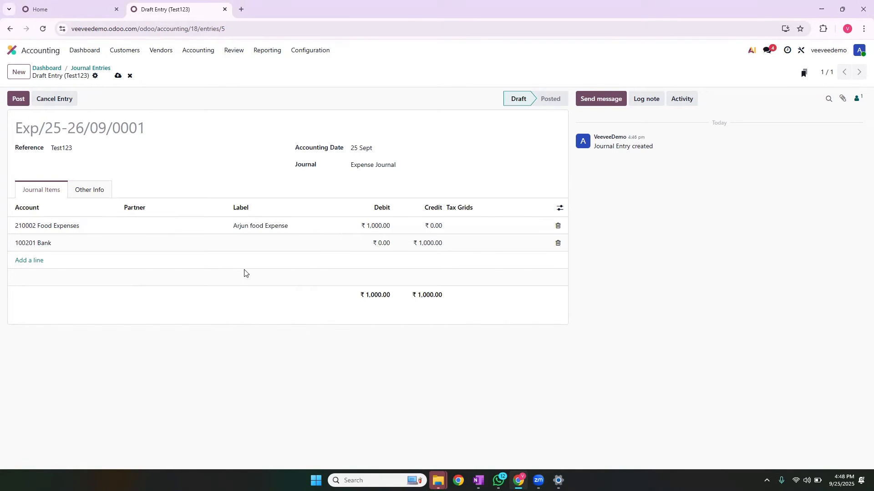
{"action": "left_click", "coordinate": [18, 103]}
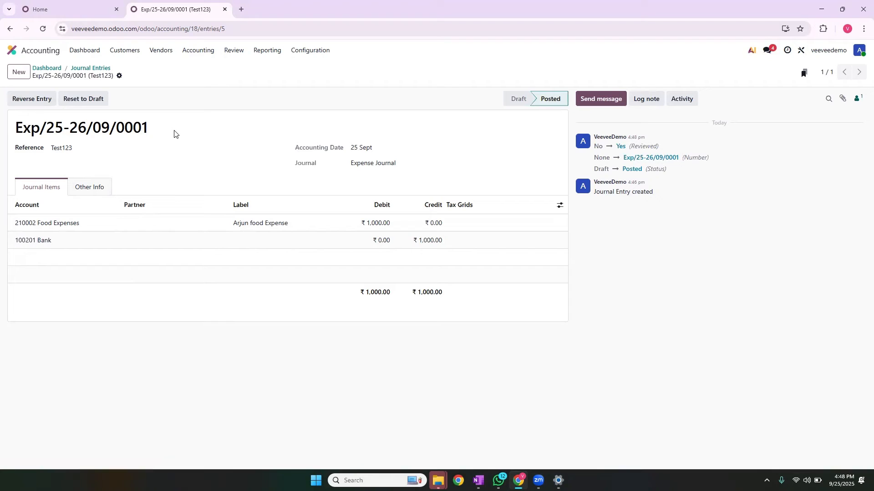
Start a new journal entry in the Purchase Journal with the reference Service Charge
{"action": "left_click", "coordinate": [88, 69]}
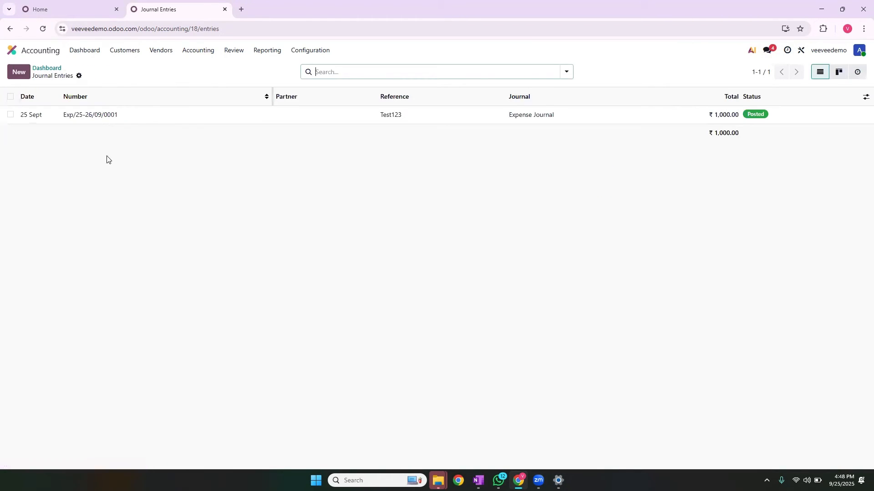
{"action": "left_click", "coordinate": [50, 68]}
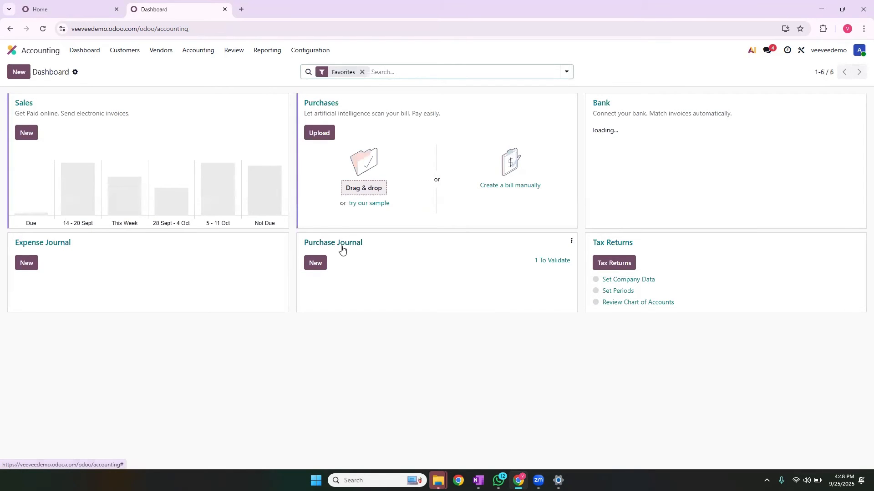
{"action": "left_click", "coordinate": [341, 246]}
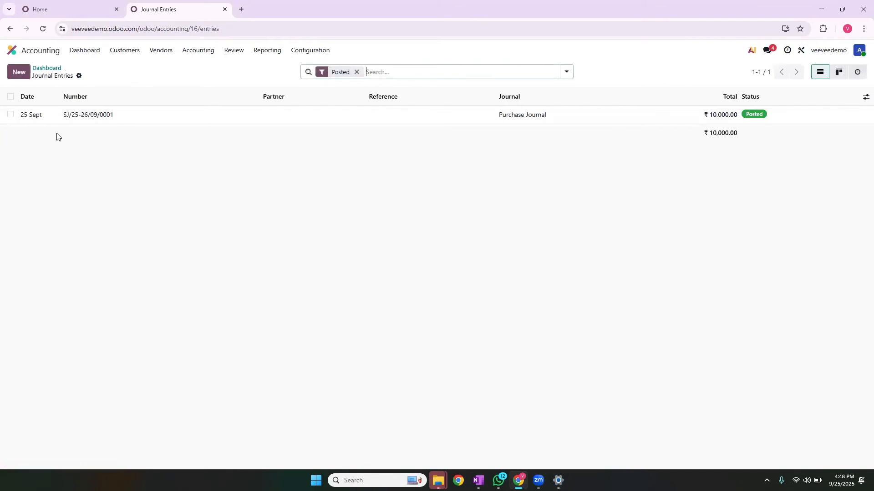
{"action": "left_click", "coordinate": [23, 76]}
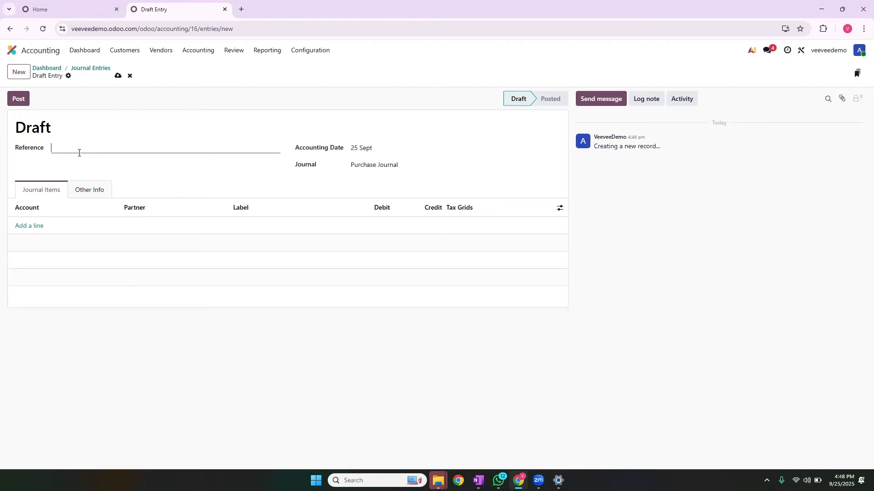
{"action": "type", "text": "Service Charge"}
Add a journal item for account 200210 Local Services
{"action": "left_click", "coordinate": [31, 225]}
{"action": "left_click", "coordinate": [32, 222]}
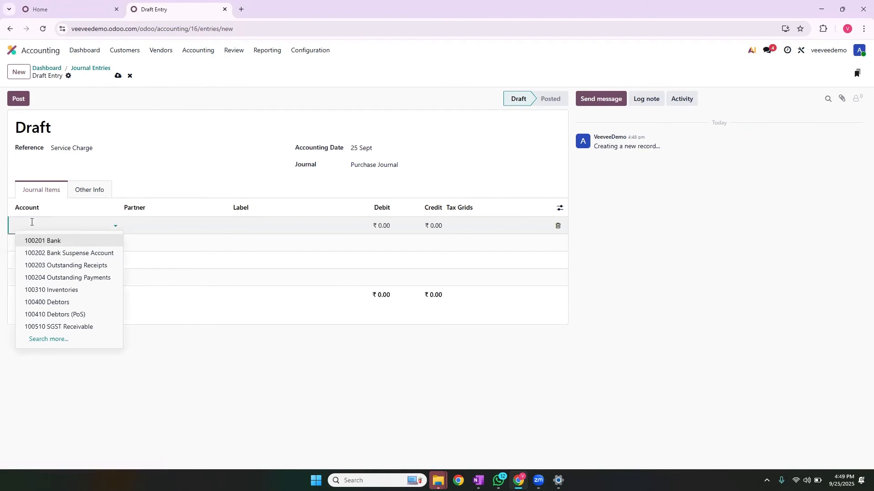
{"action": "type", "text": "ser"}
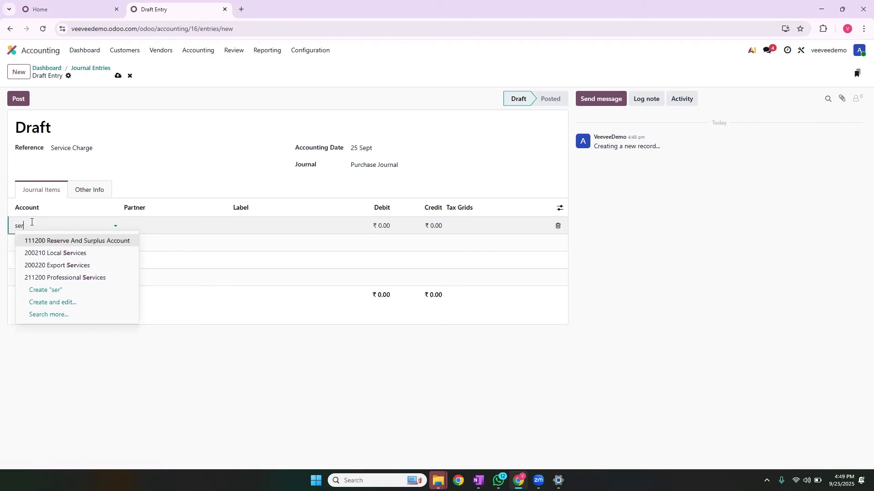
{"action": "left_click", "coordinate": [41, 253]}
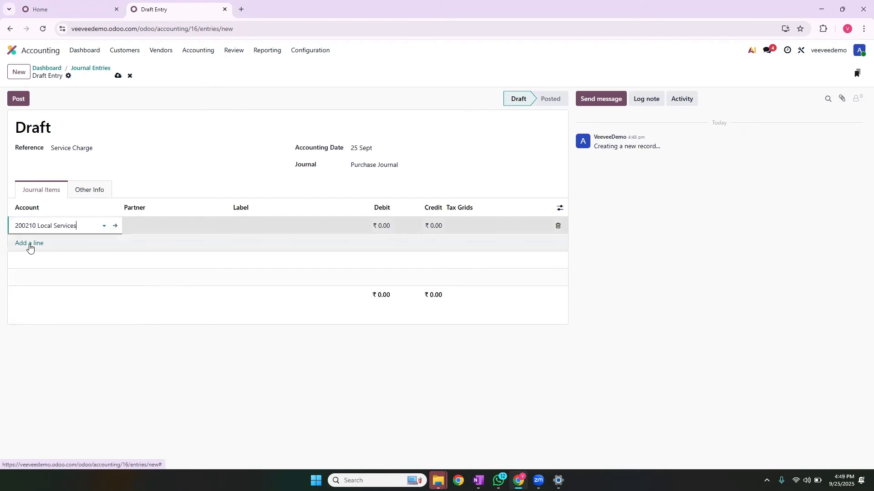
Add a second journal item for account 112110 Creditors and assign the second suggested contact as its partner
{"action": "left_click", "coordinate": [30, 244]}
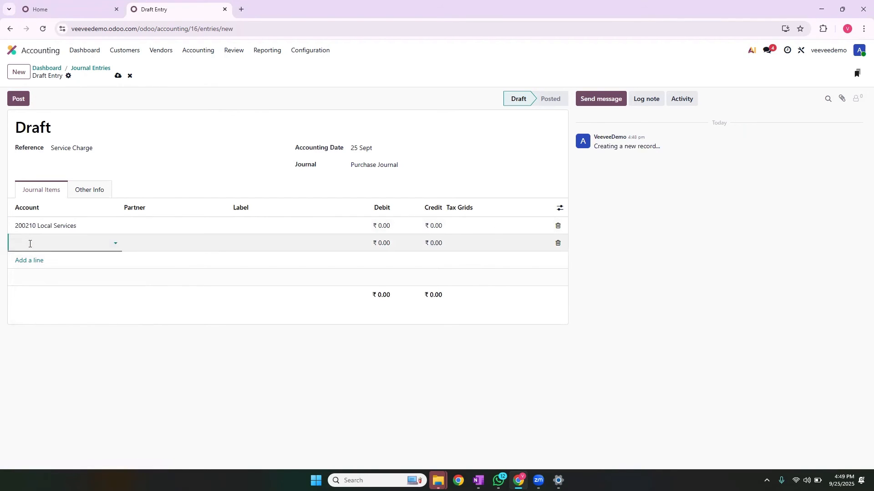
{"action": "type", "text": "cred"}
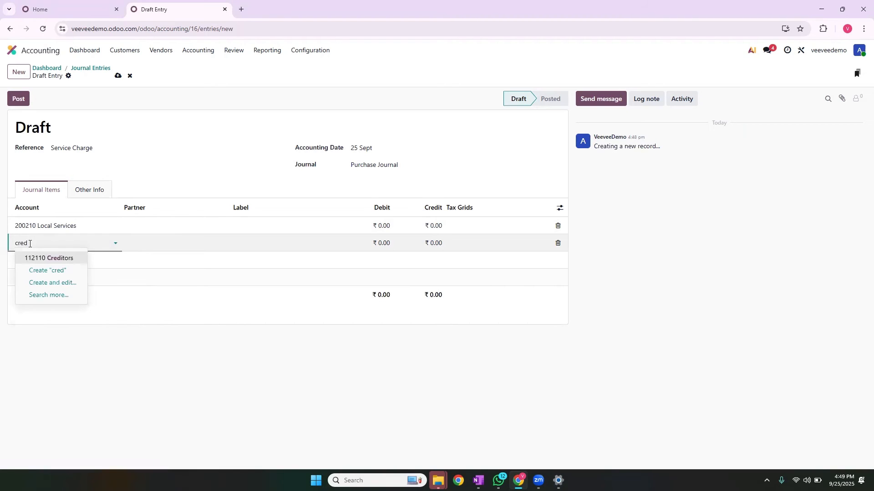
{"action": "left_click", "coordinate": [141, 243]}
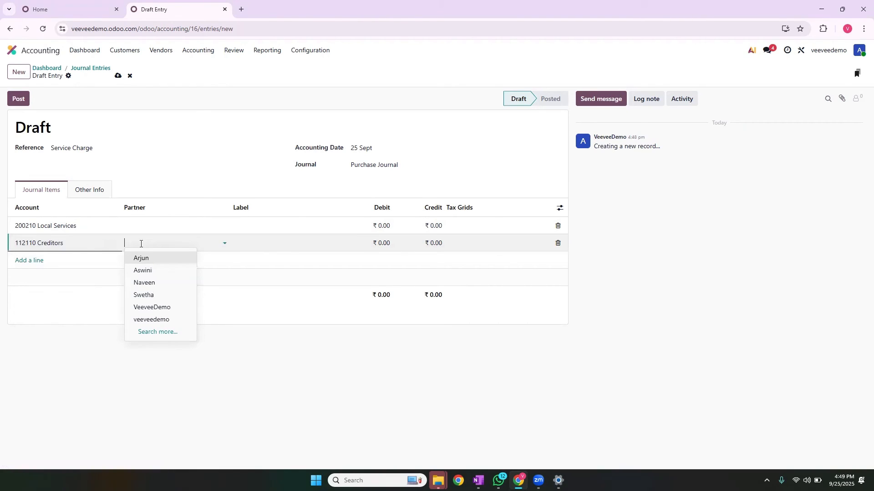
{"action": "left_click", "coordinate": [140, 273]}
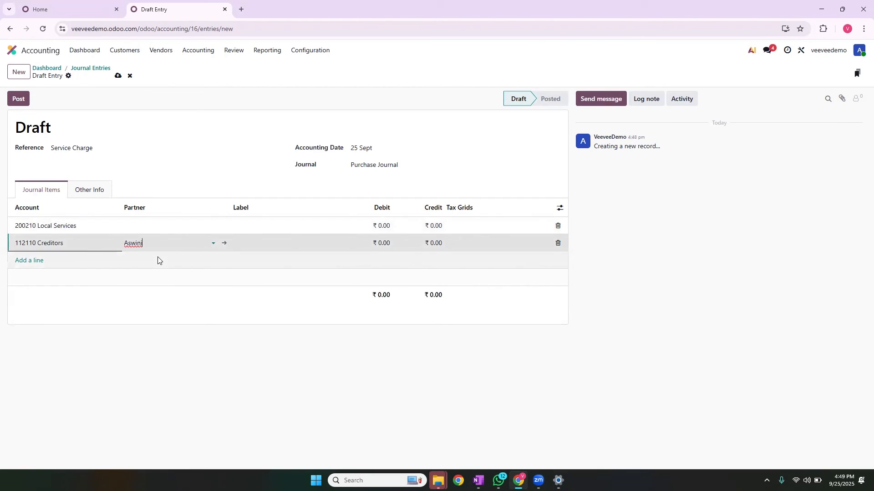
Enter a debit of 500 on the Local Services line and a credit of 500 on the Creditors line
{"action": "left_click", "coordinate": [386, 227]}
{"action": "type", "text": "500"}
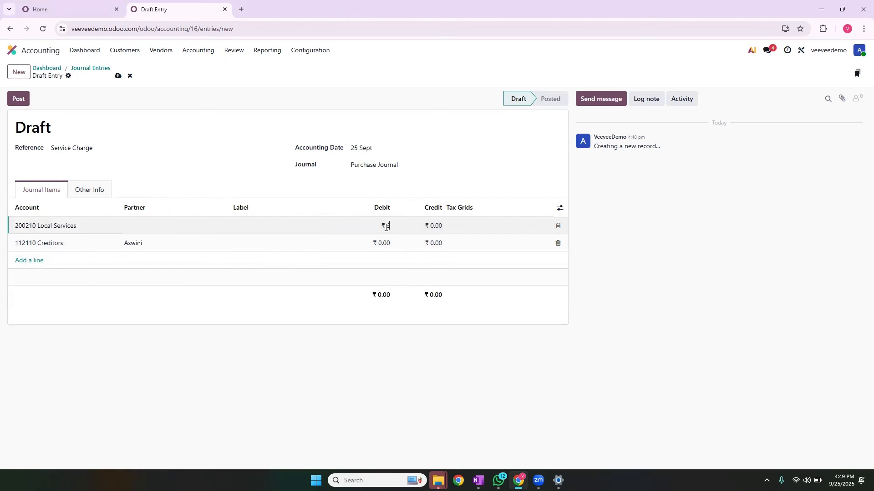
{"action": "left_click", "coordinate": [436, 243]}
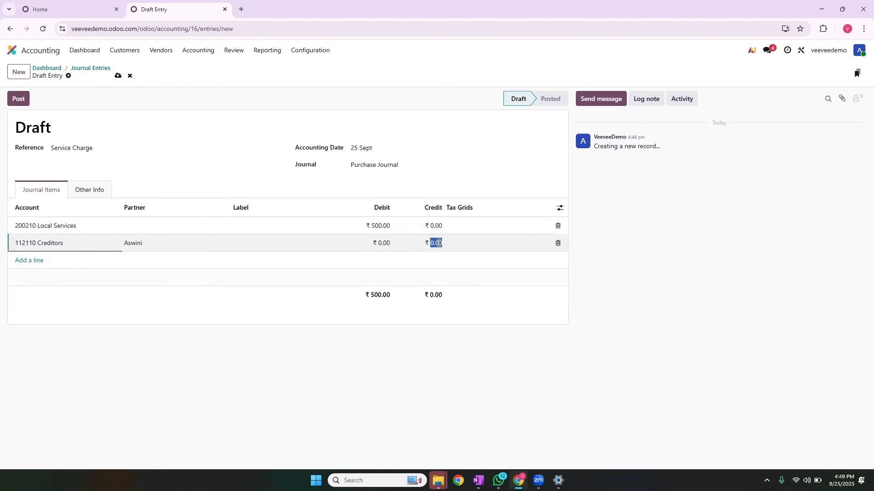
{"action": "type", "text": "500"}
{"action": "left_click", "coordinate": [598, 286]}
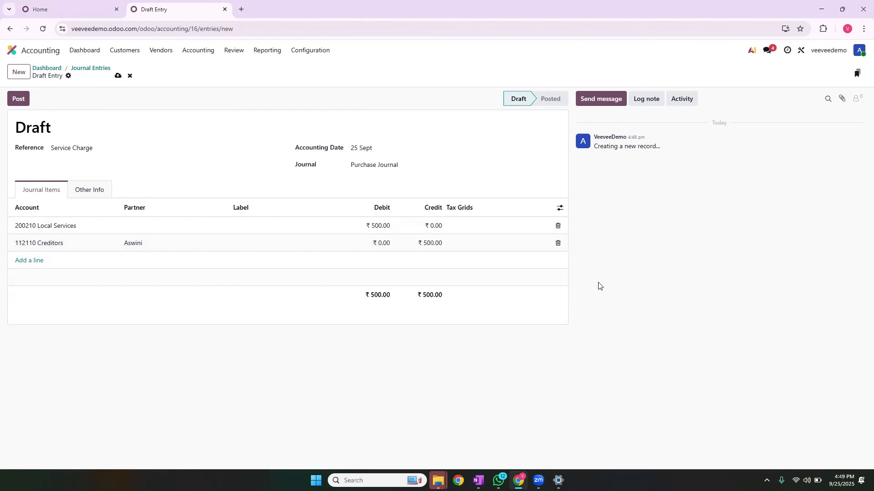
{"action": "left_click", "coordinate": [466, 228]}
{"action": "left_click", "coordinate": [467, 227]}
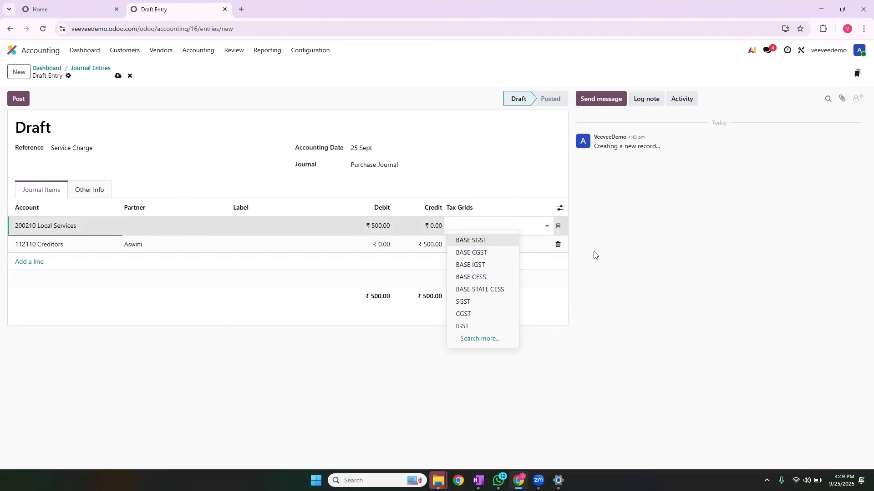
{"action": "type", "text": "g"}
{"action": "left_click", "coordinate": [638, 258]}
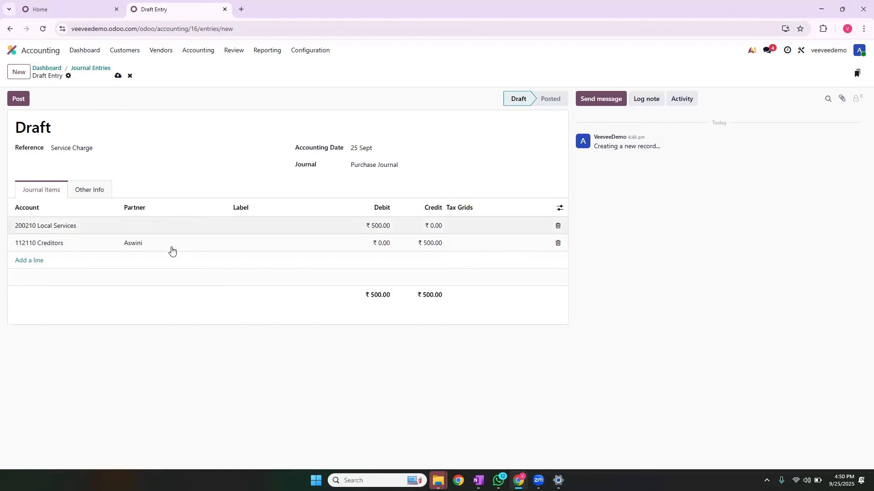
Post the Service Charge entry and return through the Purchase Journal's entries to the accounting dashboard
{"action": "left_click", "coordinate": [21, 105]}
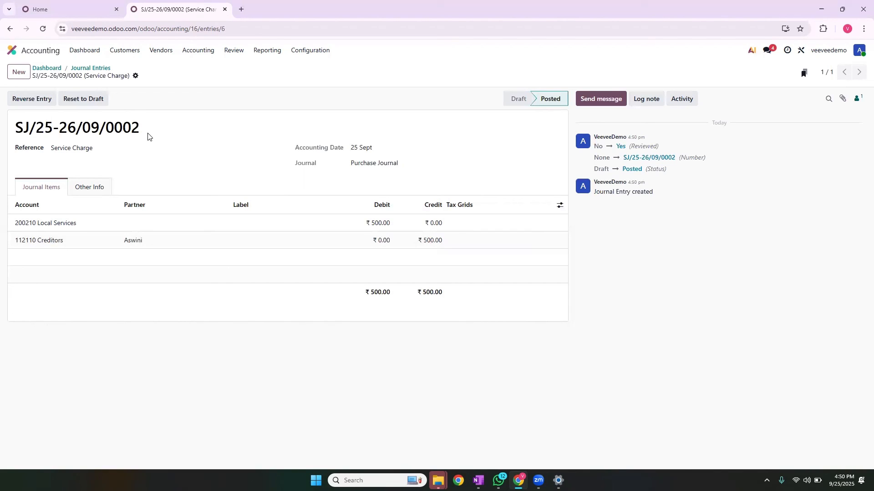
{"action": "left_click", "coordinate": [92, 68]}
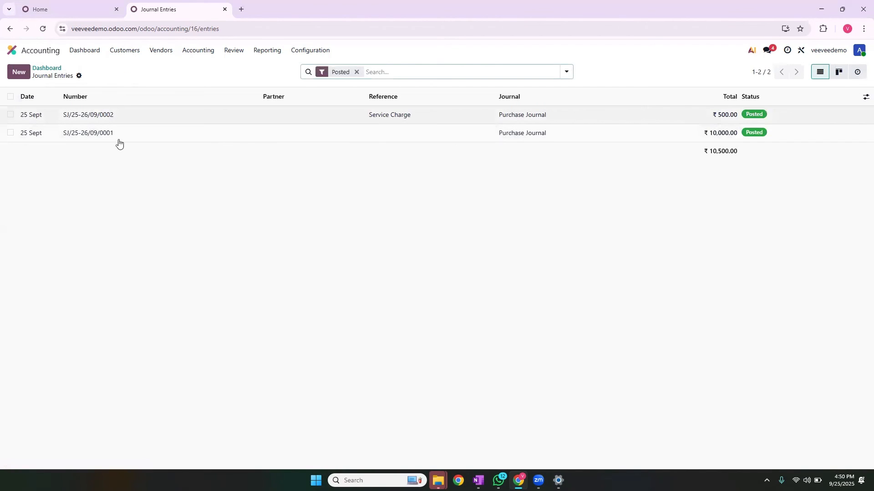
{"action": "left_click", "coordinate": [52, 68]}
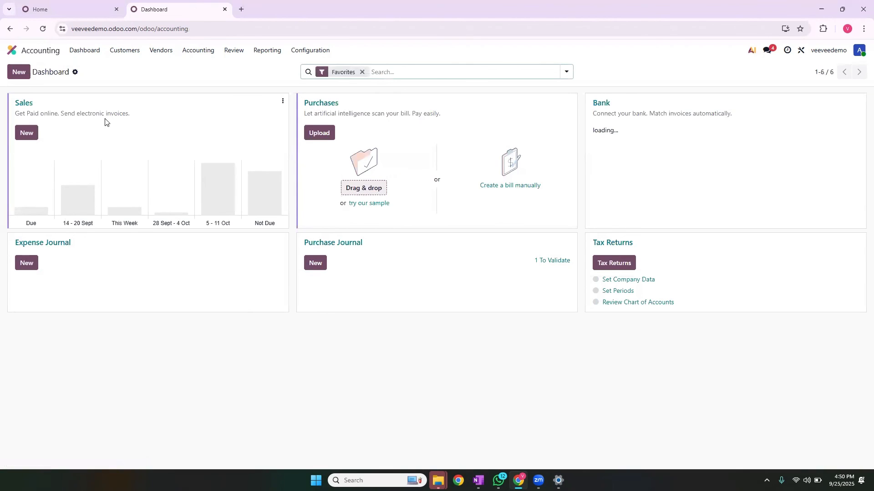